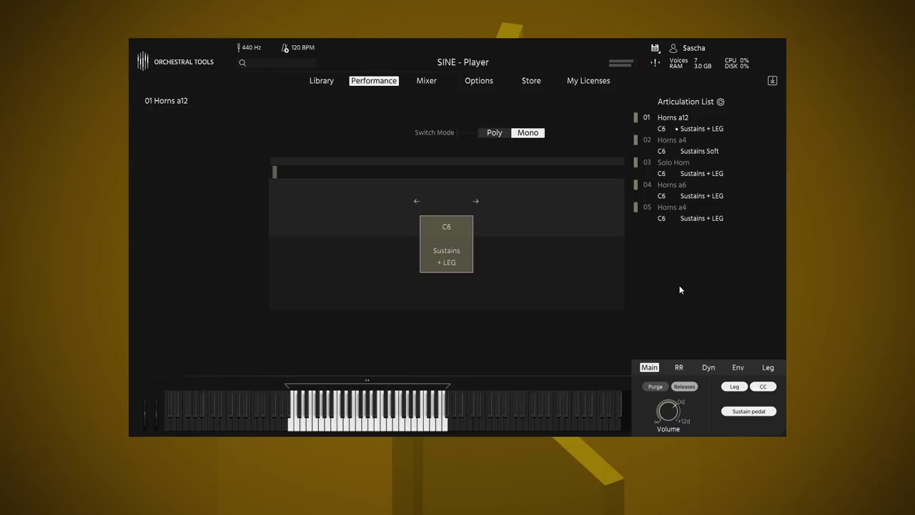
Audition Horns a4 Sustains Soft, Horns a12, Solo Horn, the legato Horns a4 and Horns a6 in turn
click(664, 141)
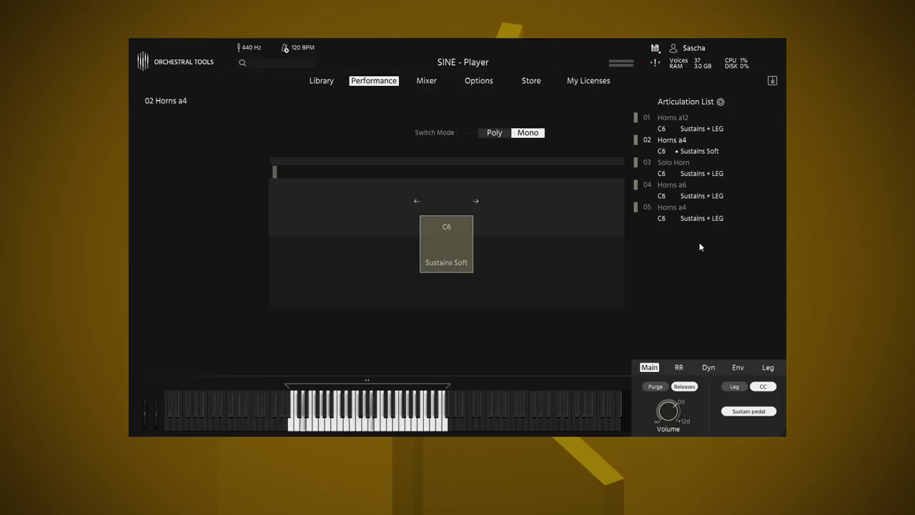
click(673, 117)
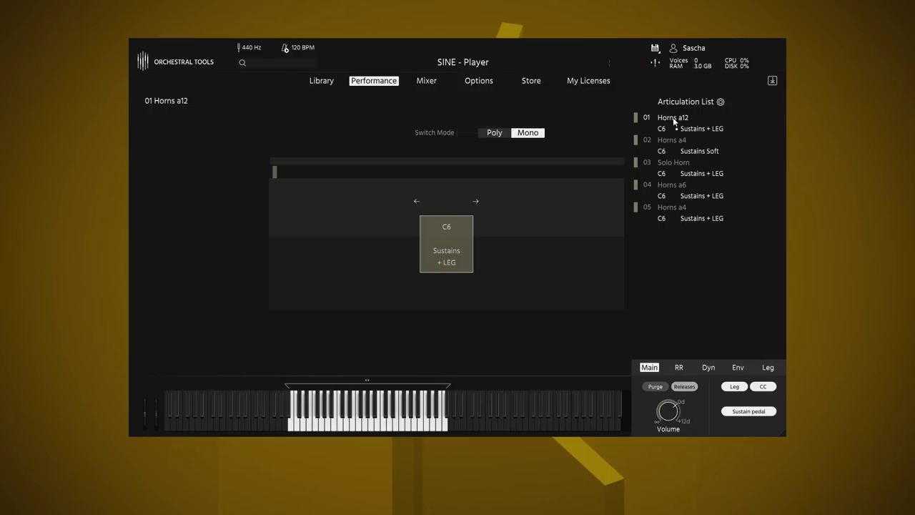
click(667, 164)
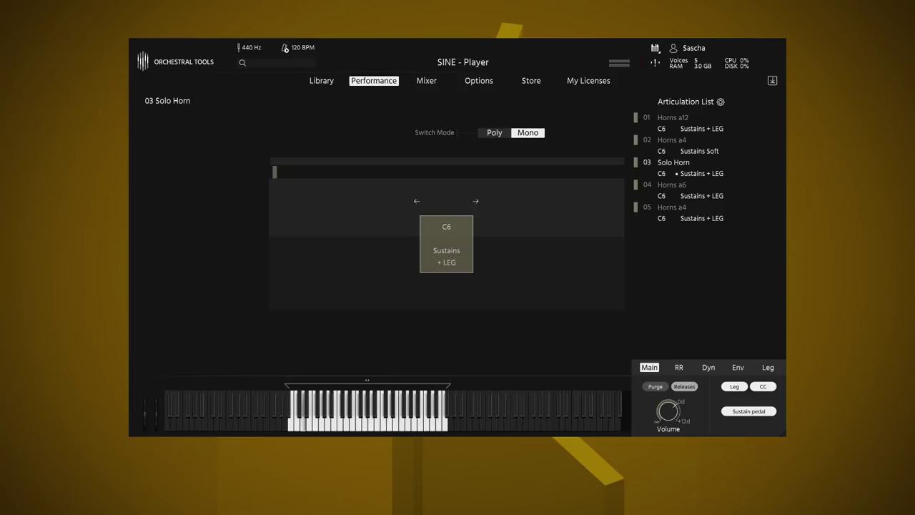
click(672, 205)
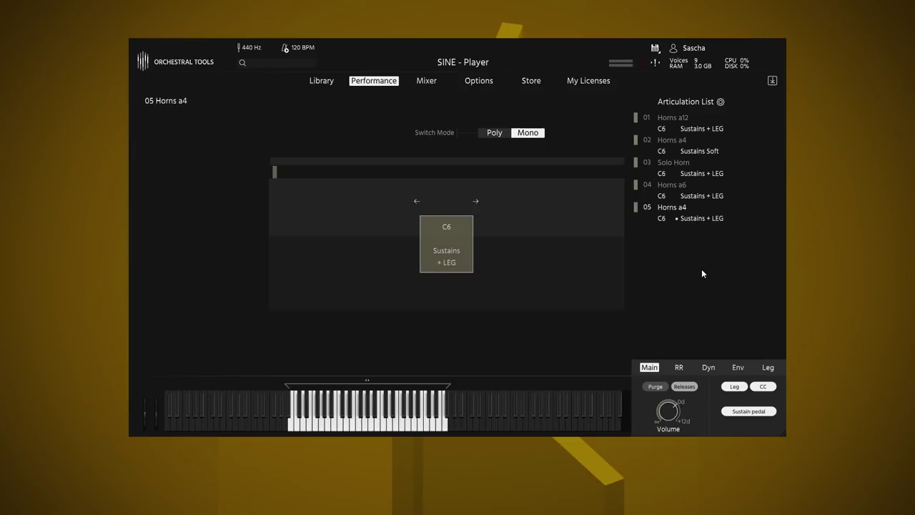
click(674, 183)
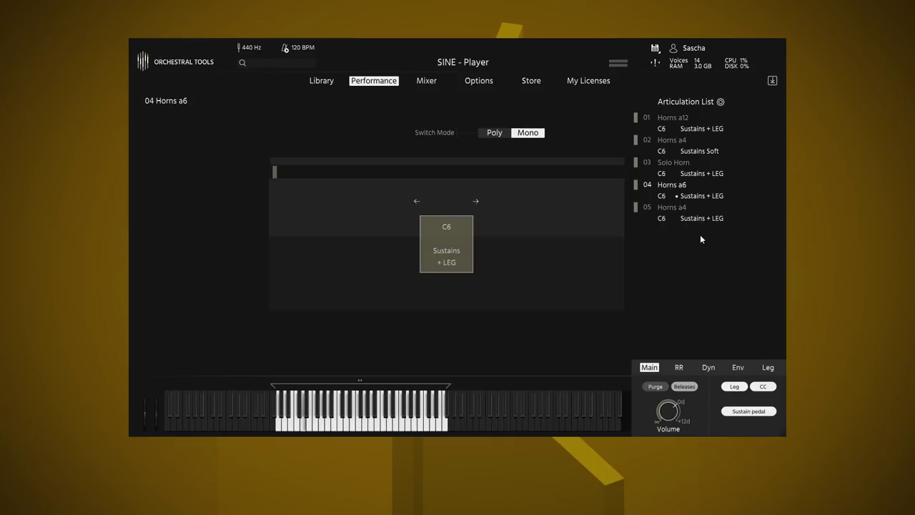
Review the dynamics and legato settings of Horns a12, plus the legato settings of Solo Horn and the legato Horns a4
click(679, 120)
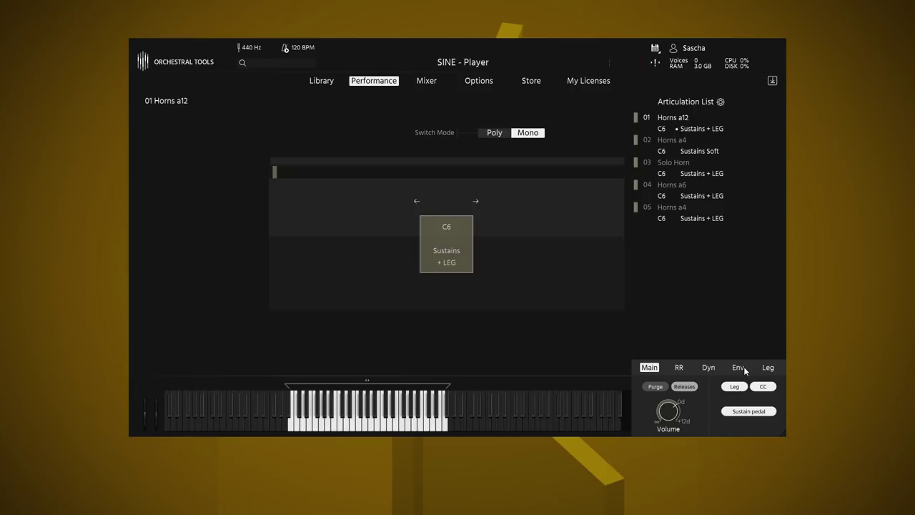
click(706, 369)
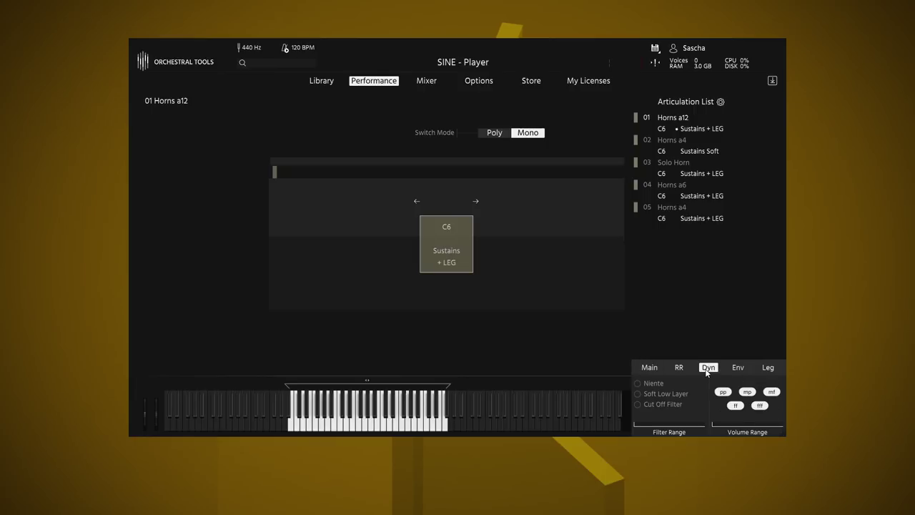
click(767, 369)
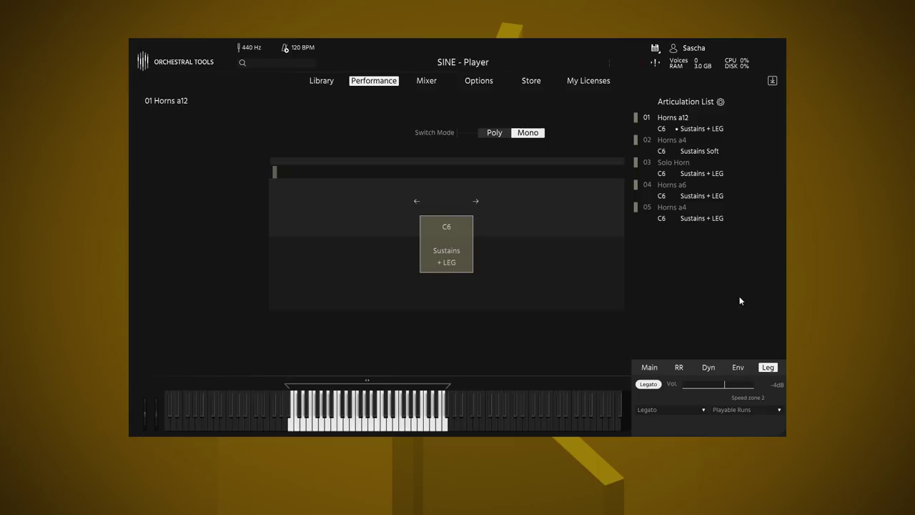
click(672, 163)
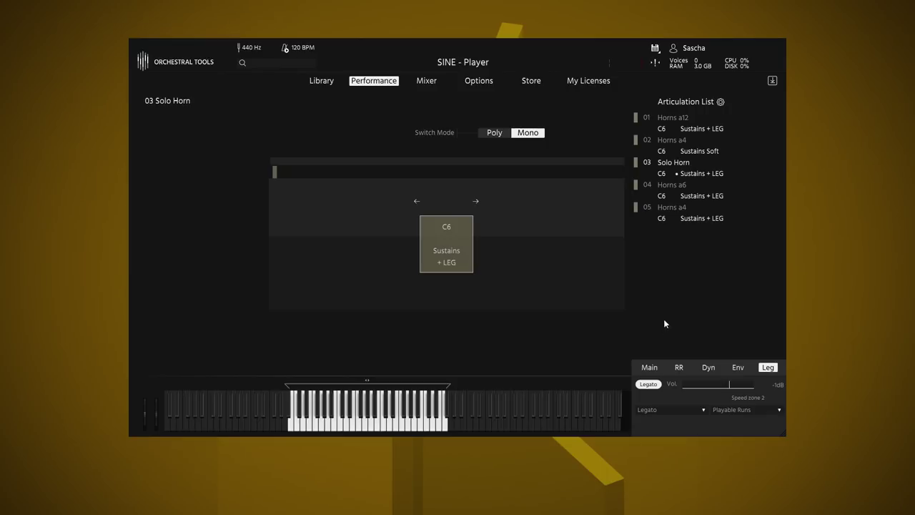
click(674, 207)
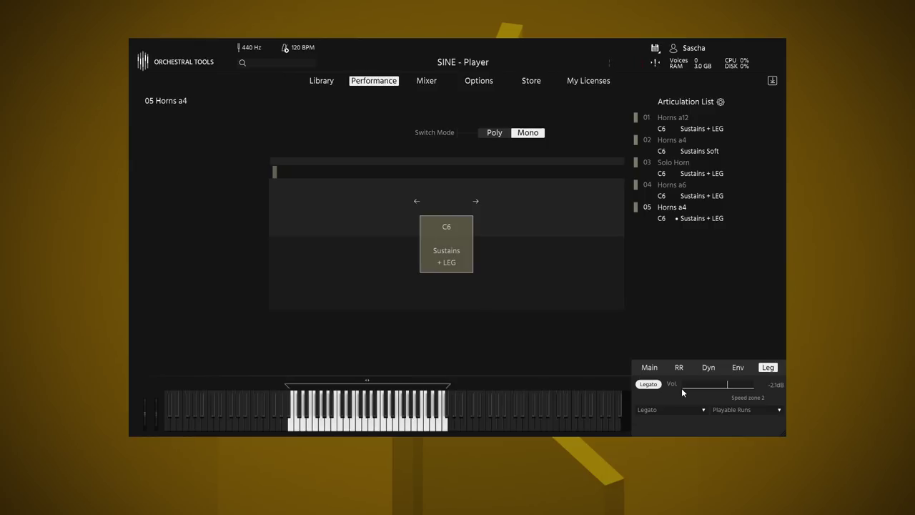
Review the dynamics settings of Horns a4 Sustains Soft and return to its main settings
click(668, 141)
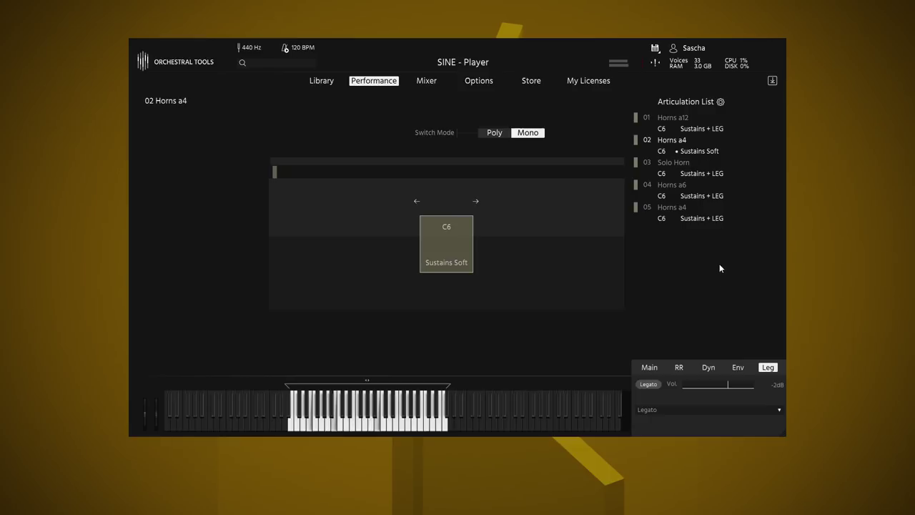
click(708, 366)
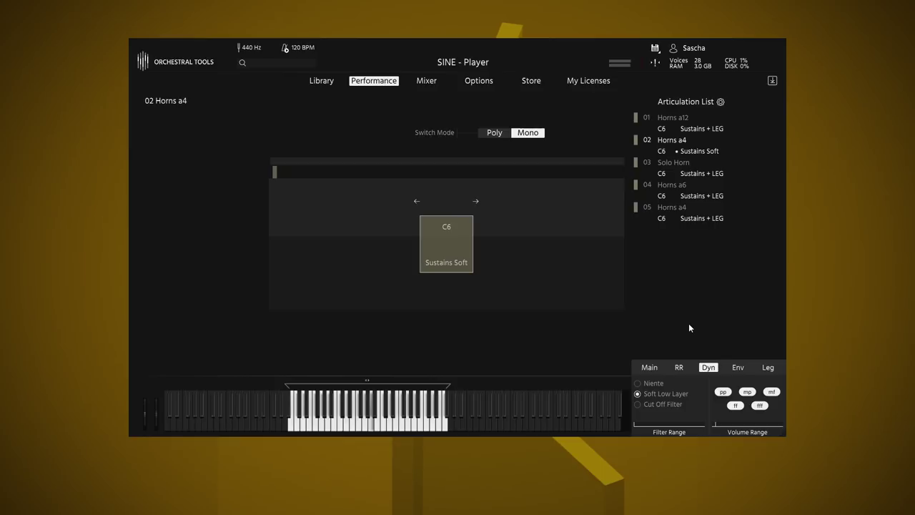
click(653, 367)
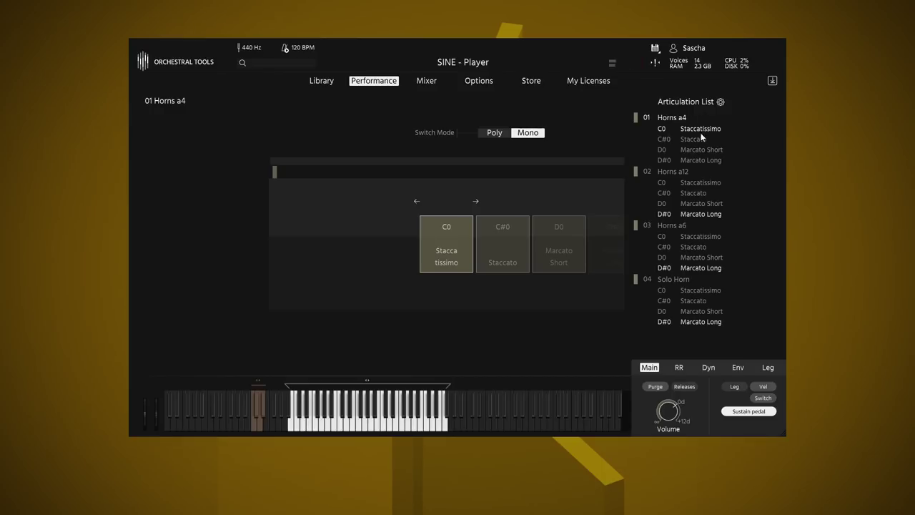
Select Horns a12 and audition its Marcato Long and Marcato Short articulations
click(672, 172)
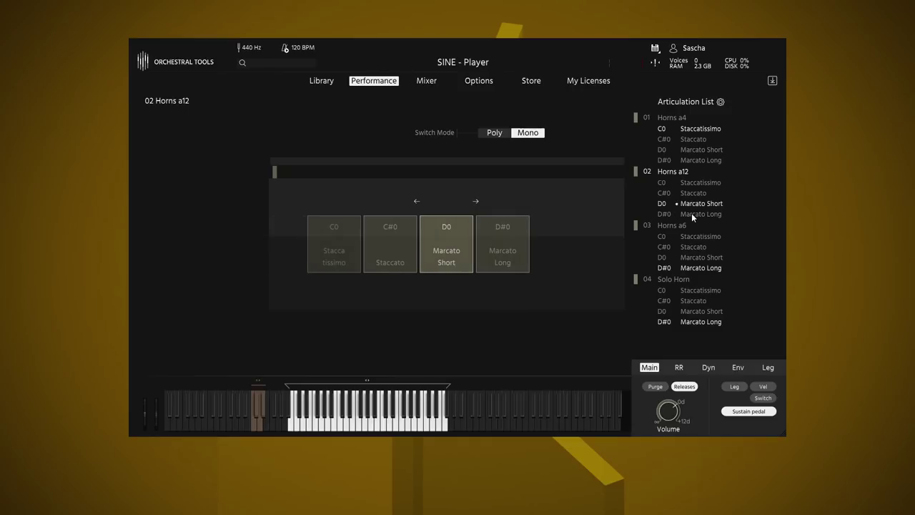
click(691, 213)
click(715, 204)
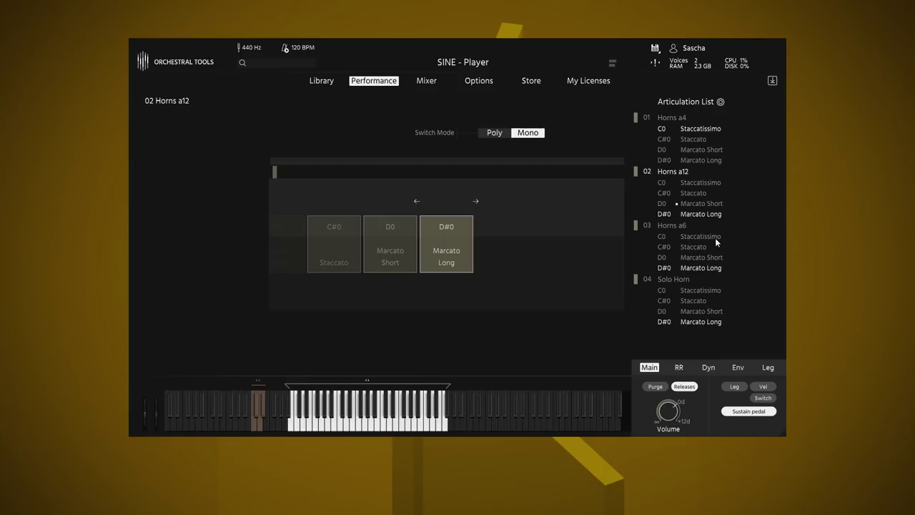
Audition Solo Horn with its Staccatissimo articulation, followed by Horns a6
click(670, 279)
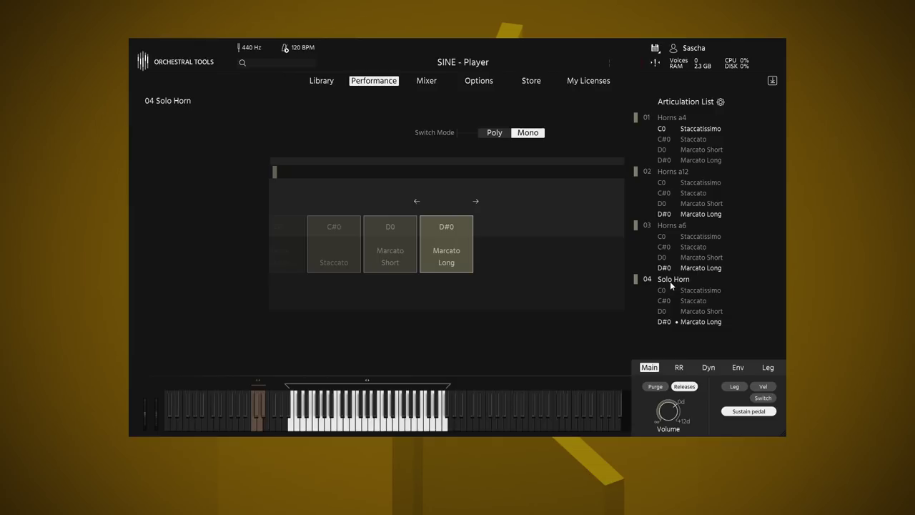
click(683, 291)
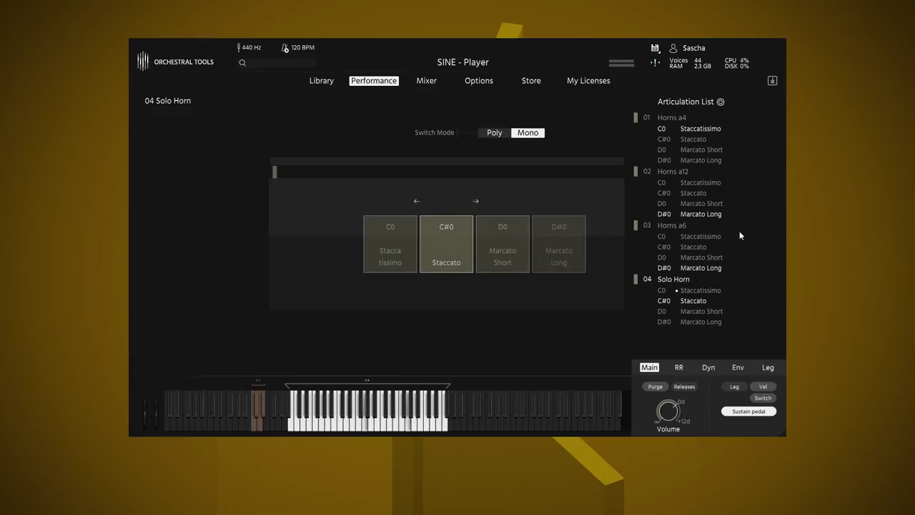
click(679, 225)
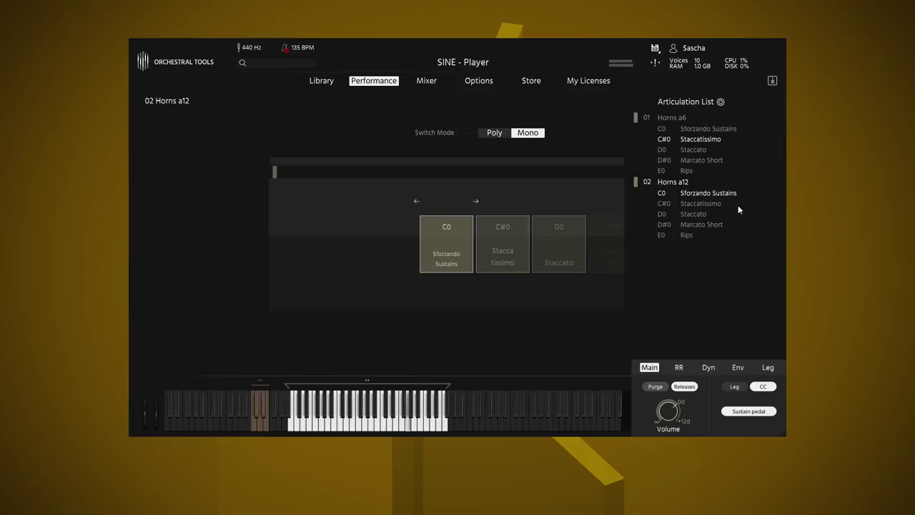
Select Horns a6 to audition its Rips articulation, and switch to Horns a12
click(673, 116)
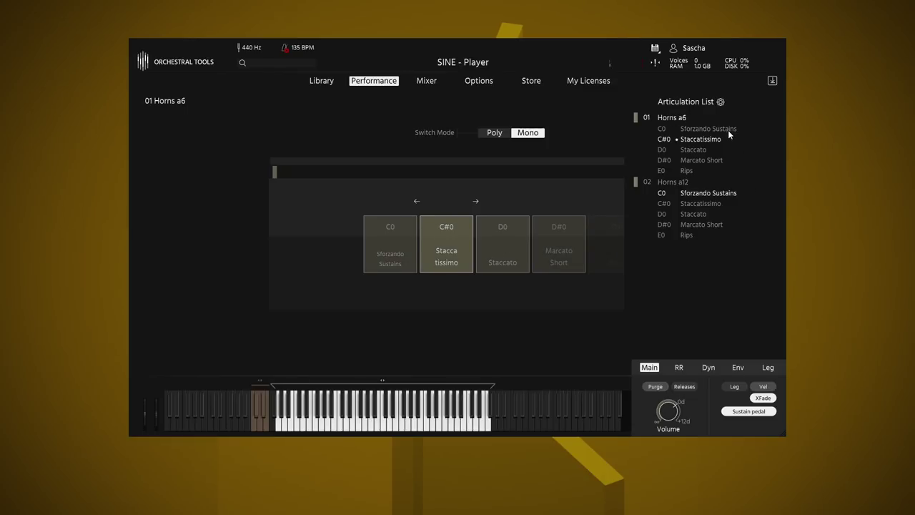
click(686, 170)
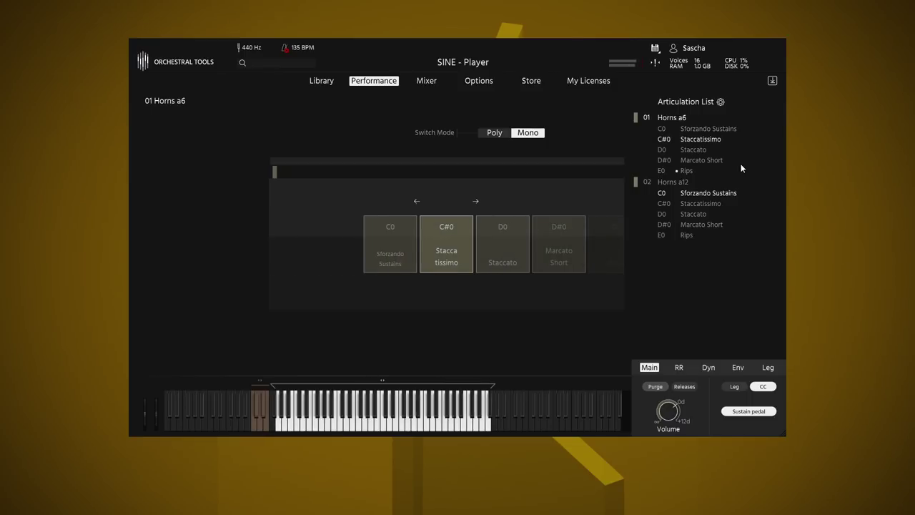
click(679, 181)
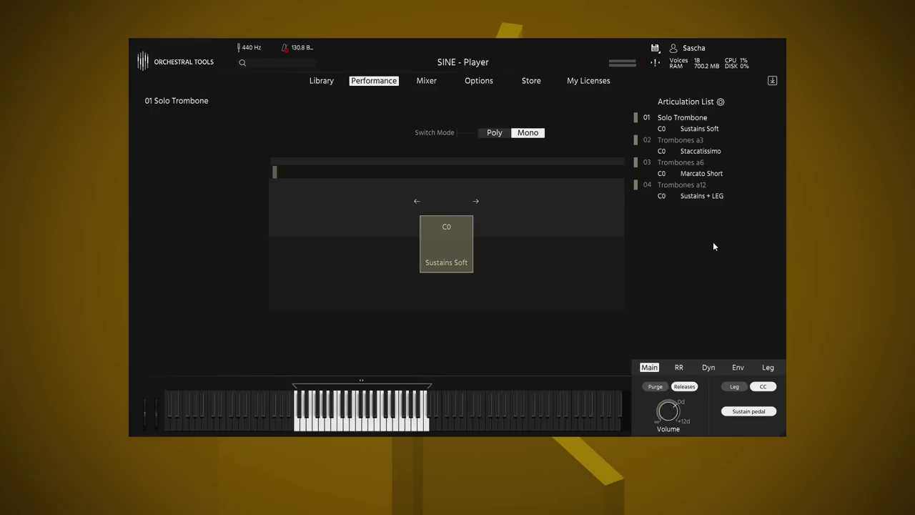
Audition Trombones a3 Staccatissimo, Trombones a6 Marcato Short and Trombones a12 Sustains + LEG, plus Solo Trombone and Trombones a3 with Sustains + LEG
click(665, 140)
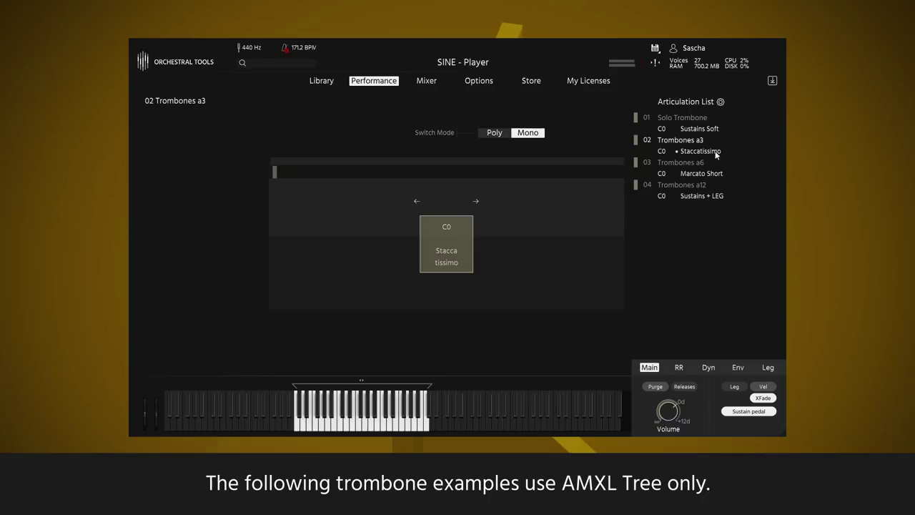
click(695, 162)
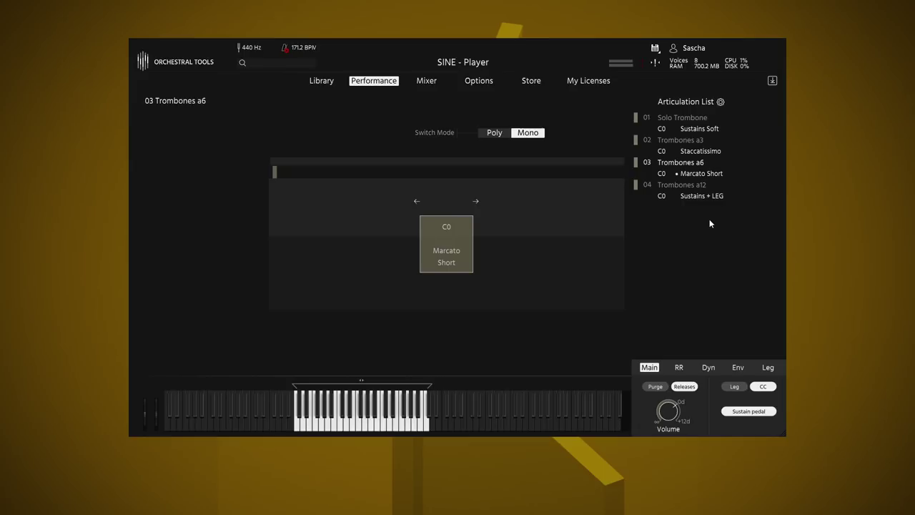
click(682, 188)
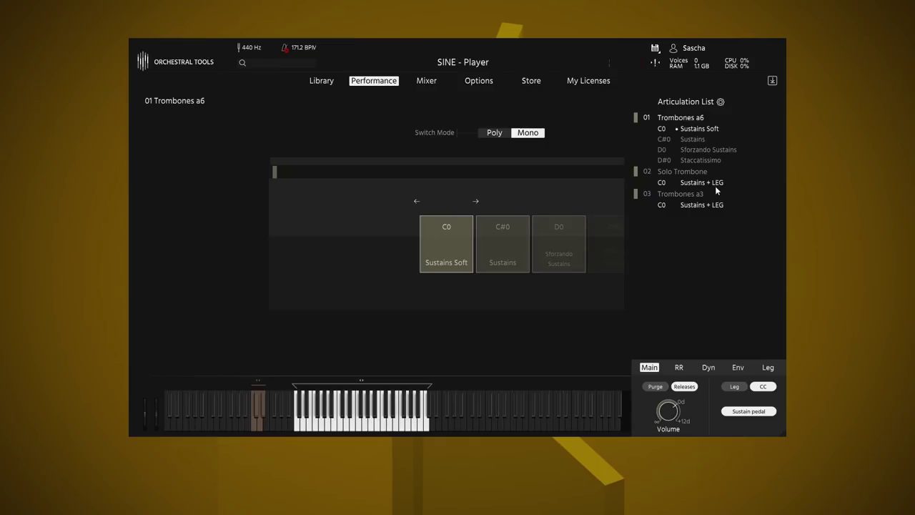
click(682, 172)
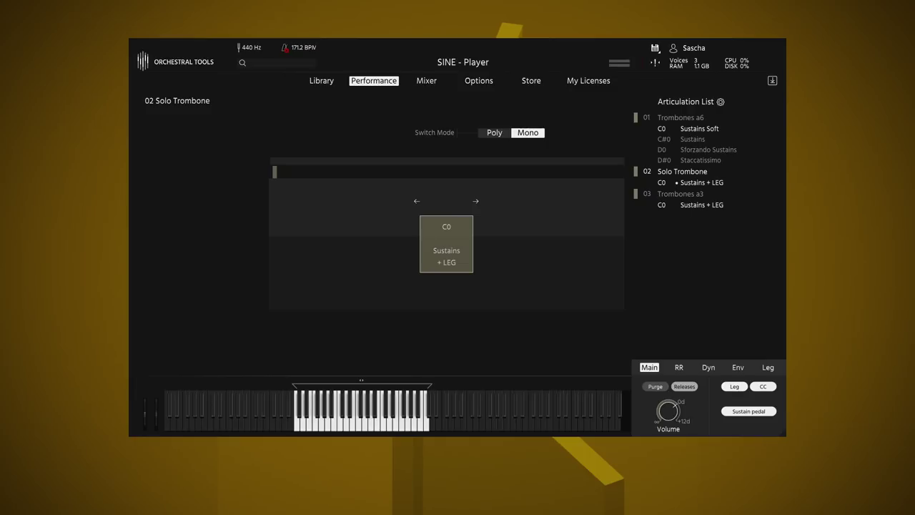
click(700, 199)
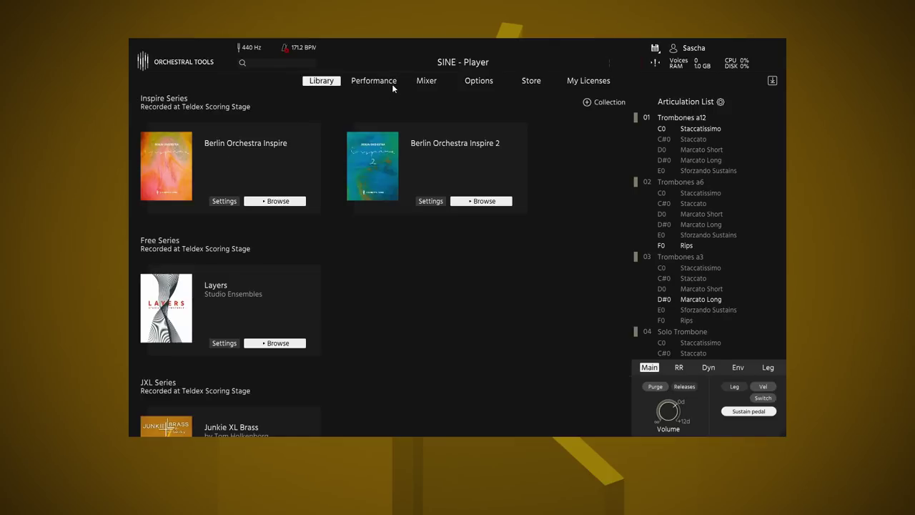
Open the performance view and show the articulations of Trombones a6 and Trombones a3
click(392, 84)
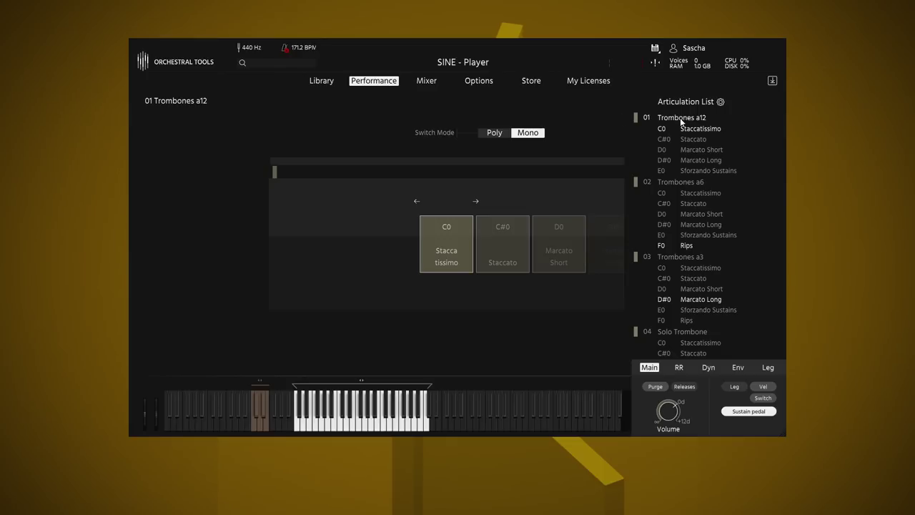
click(679, 181)
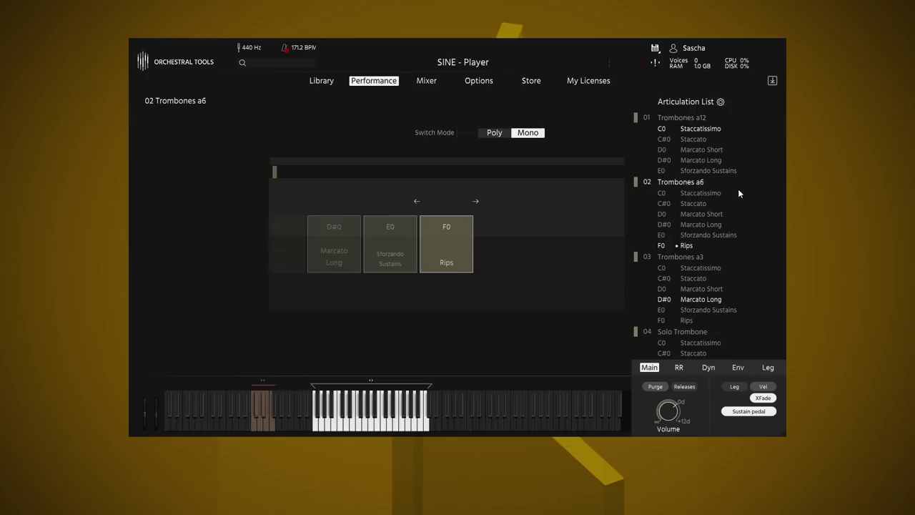
click(672, 257)
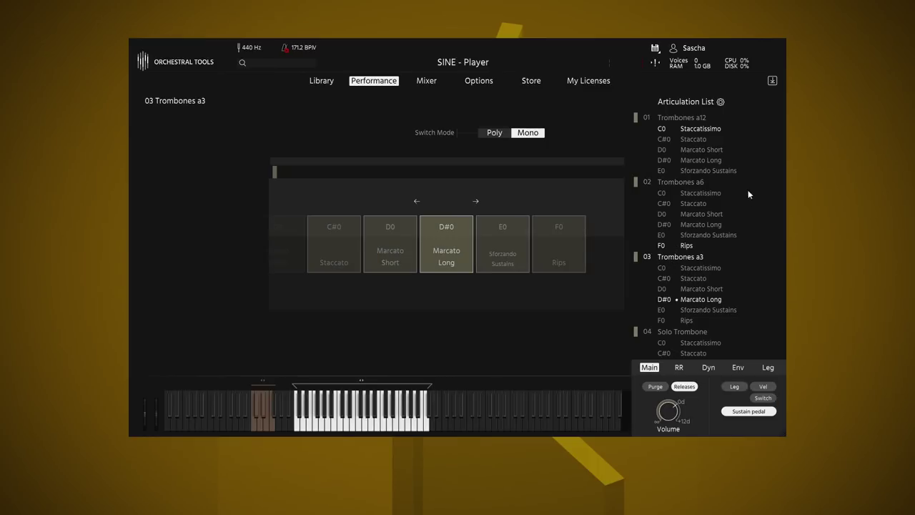
Audition the short articulations of Trombones a12, a6, a3 and Solo Trombone, returning to Trombones a3 and Trombones a6
click(693, 119)
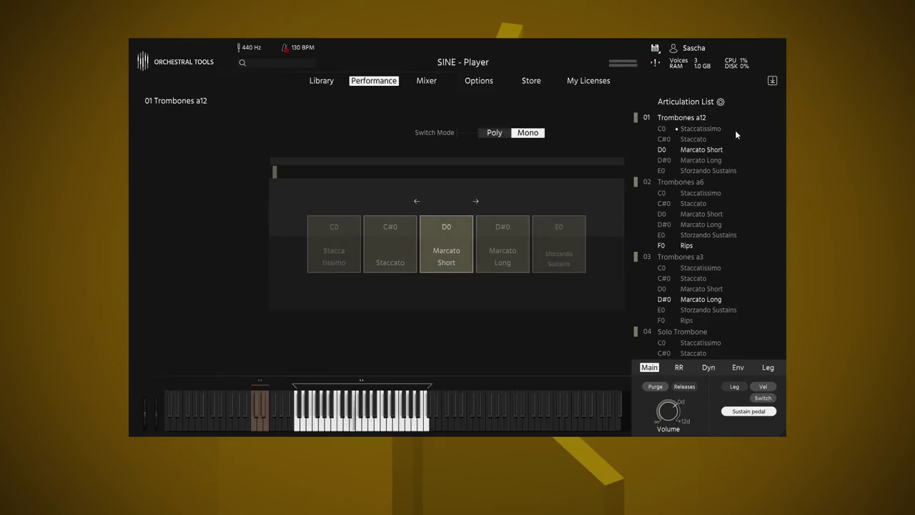
click(678, 181)
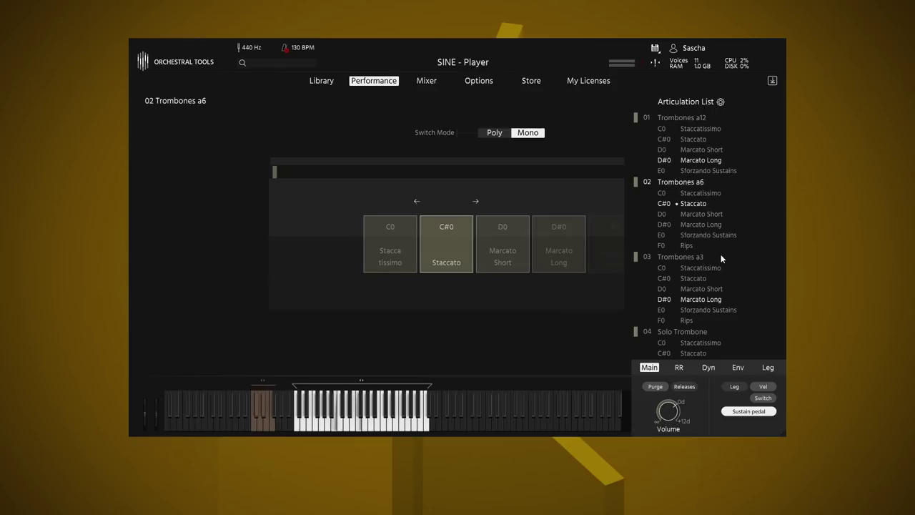
click(690, 258)
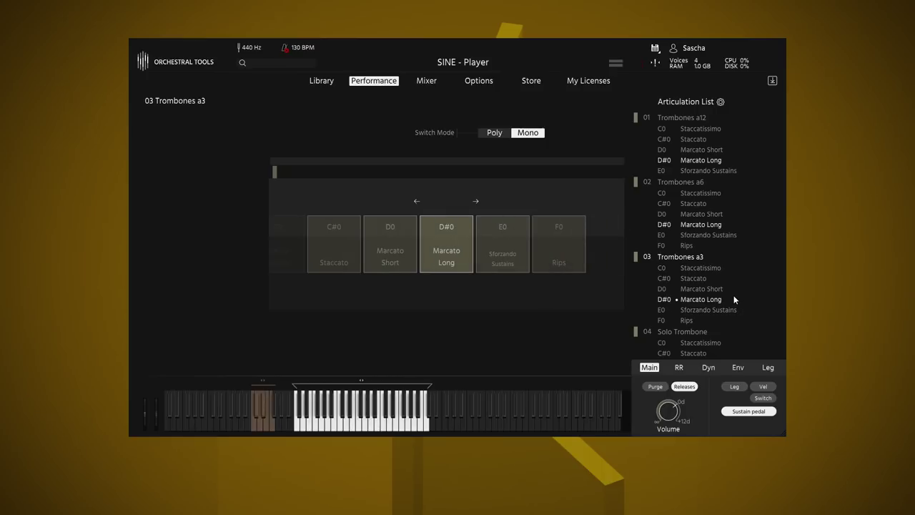
scroll(734, 299, down, 1)
click(683, 312)
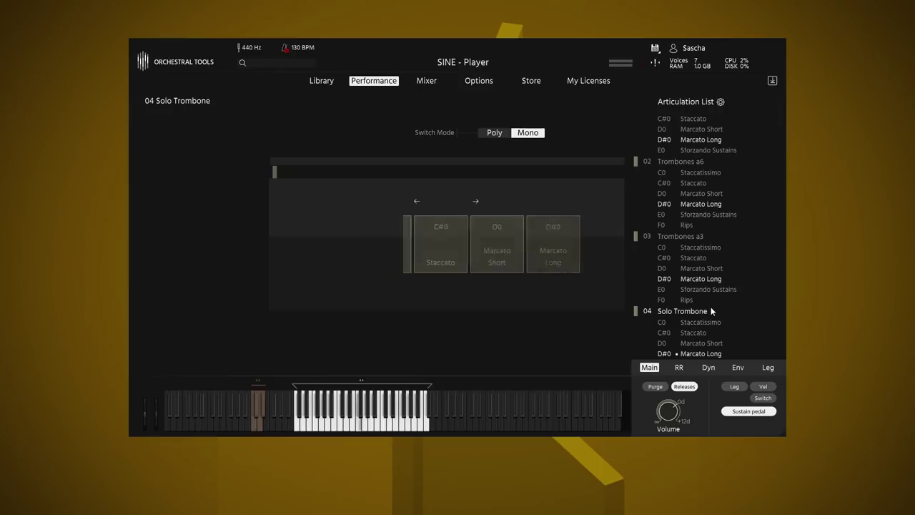
click(669, 236)
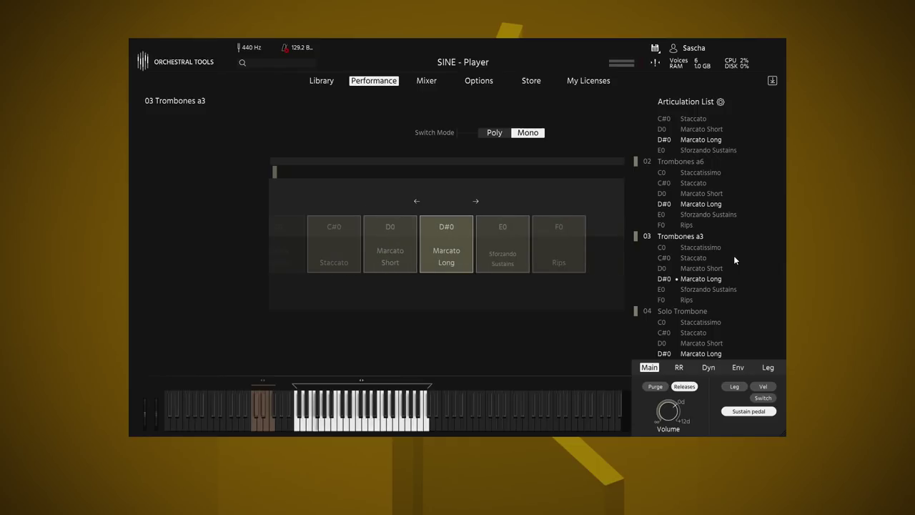
click(680, 162)
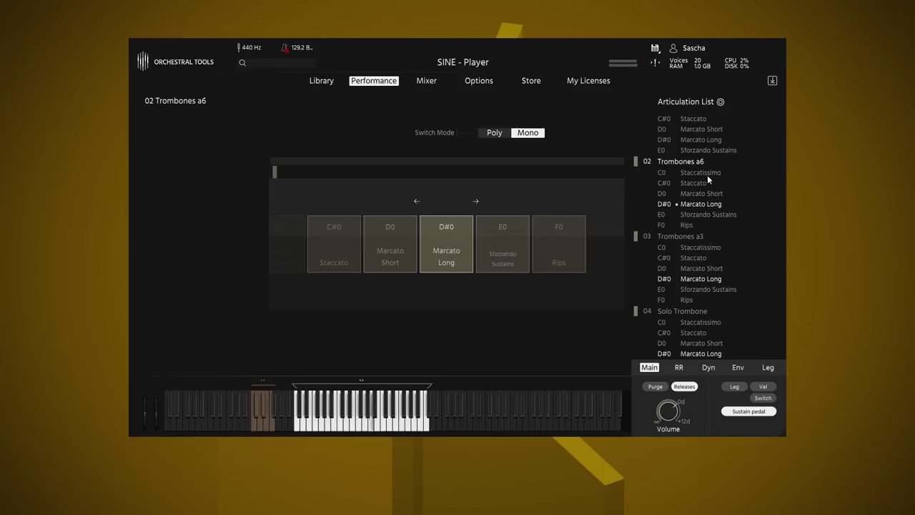
Audition Trombones a12 and Trombones a6, and switch between Trombones a3 and Bass Trombones a3 to compare them
scroll(682, 121, up, 1)
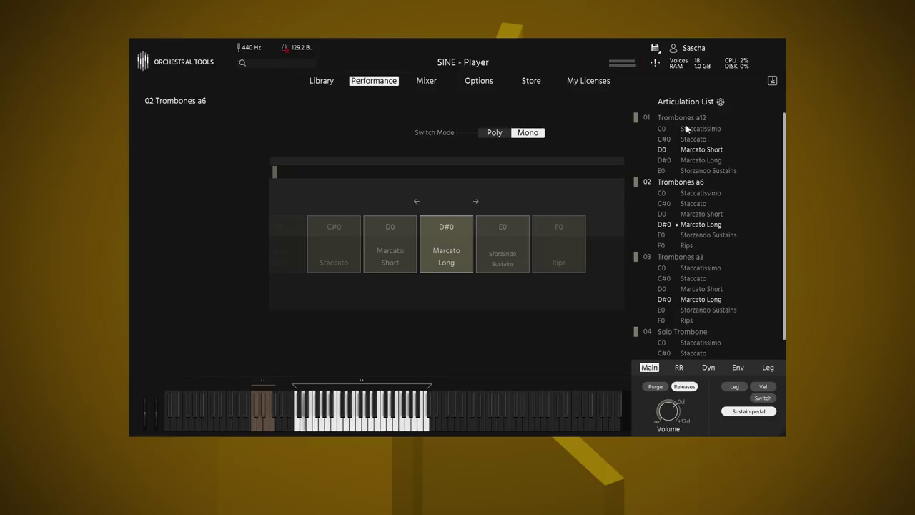
click(680, 116)
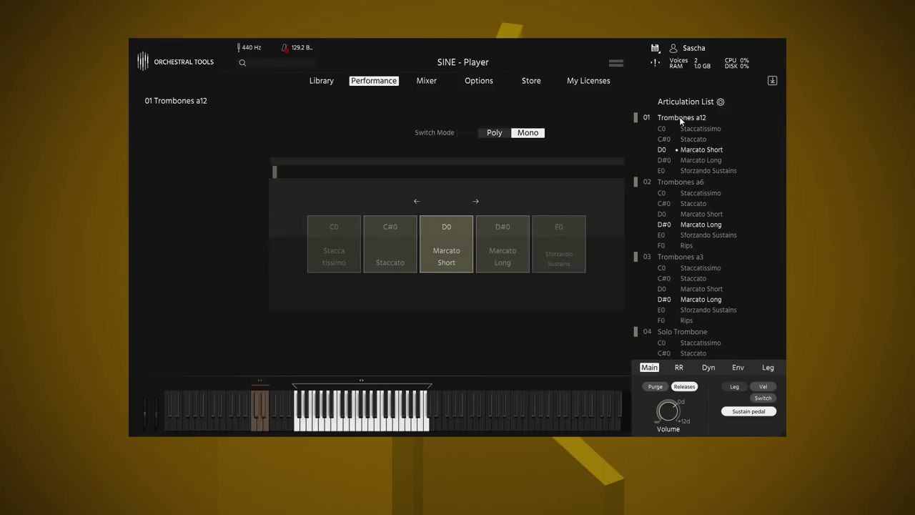
click(670, 183)
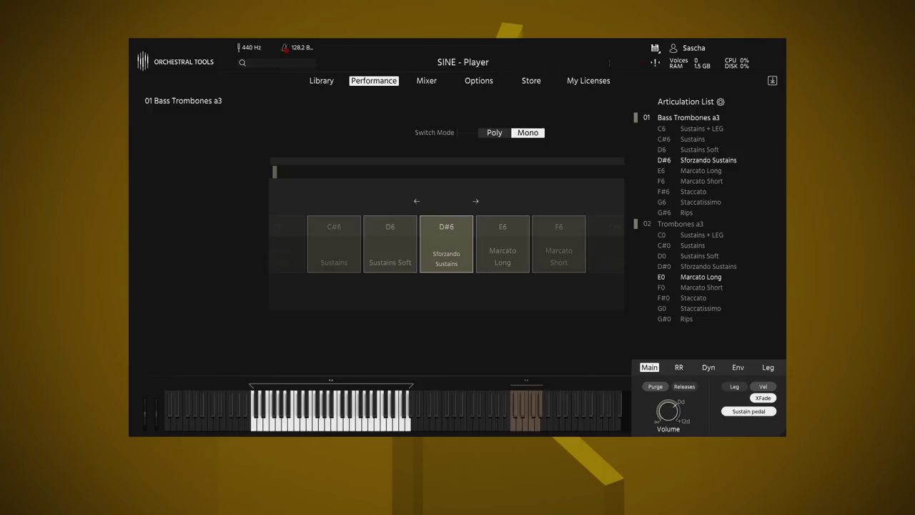
click(686, 224)
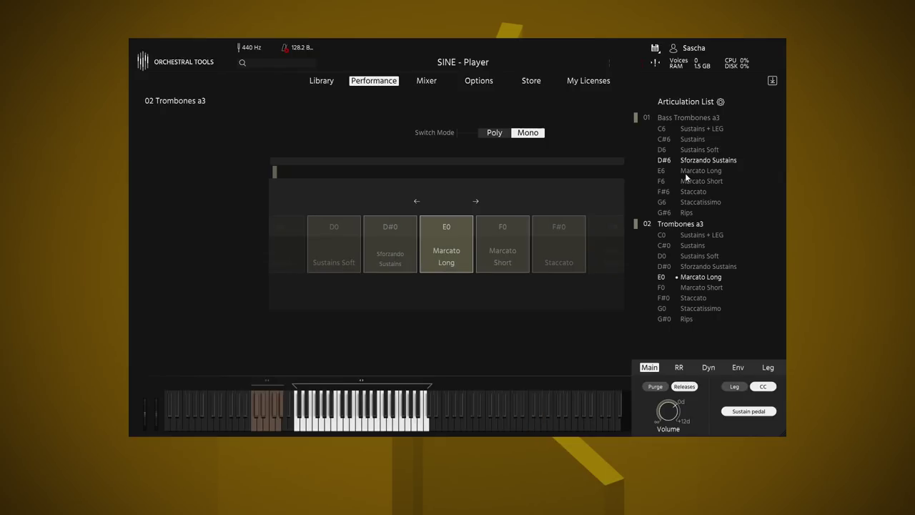
click(669, 118)
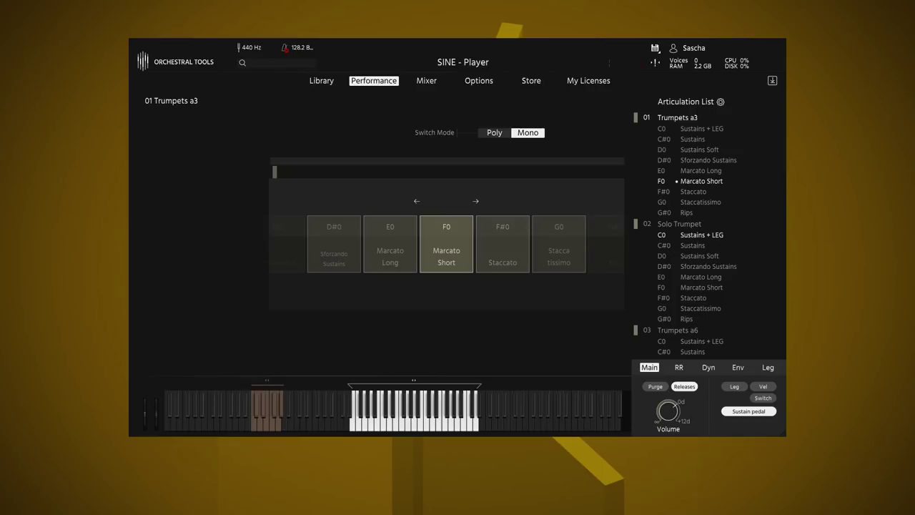
Select Sustains + LEG for Trumpets a3, and turn off the fff and ff dynamic layers of the Solo Trumpet's Sustains + LEG
click(696, 128)
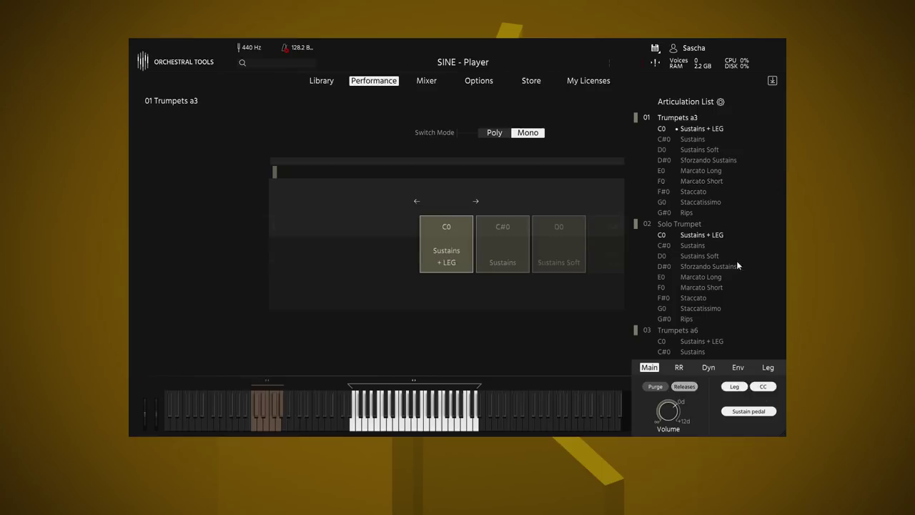
click(654, 367)
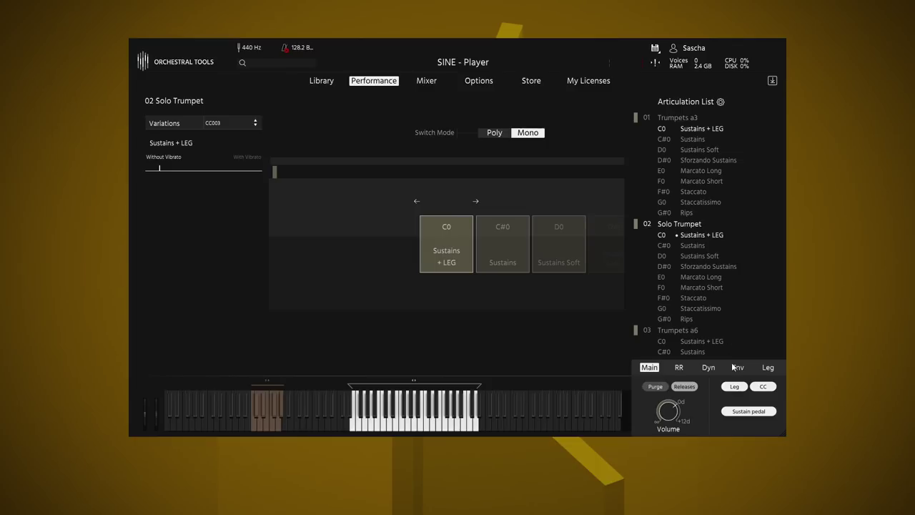
click(708, 368)
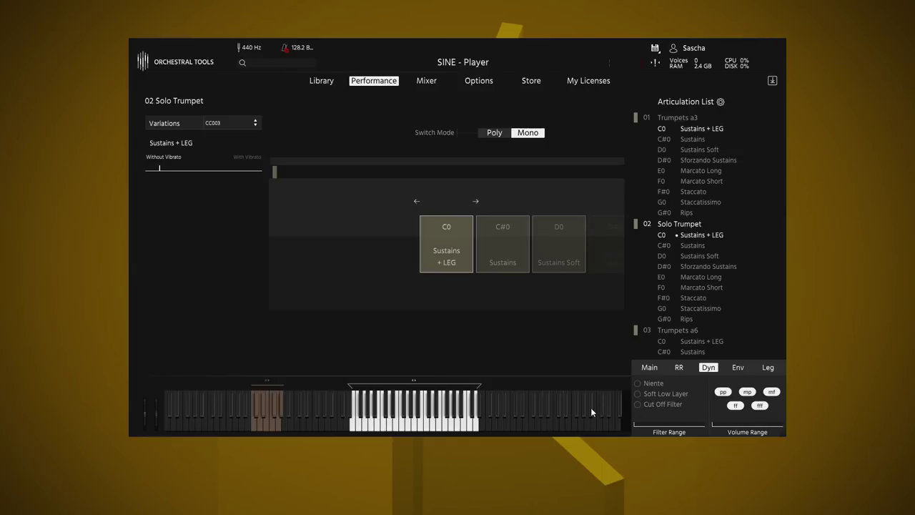
click(760, 406)
click(734, 406)
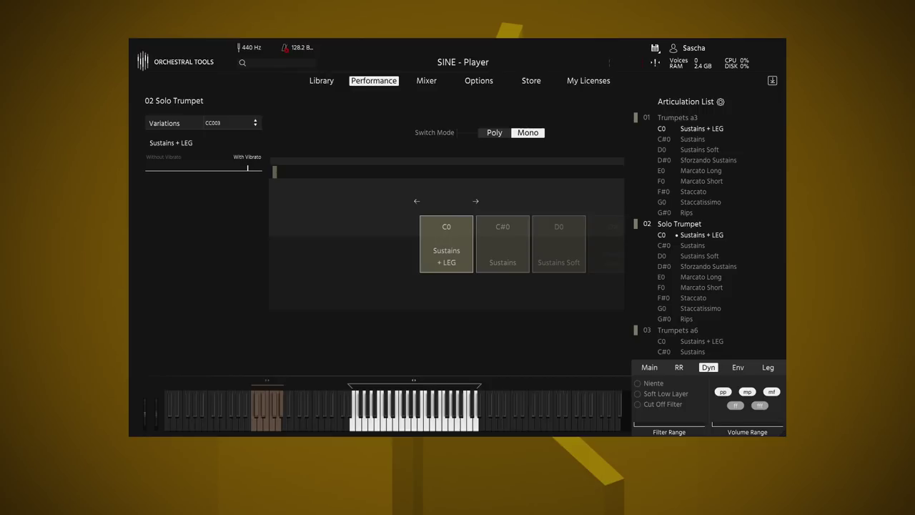
Audition Trumpets a6 and Solo Trumpet in turn, returning to Trumpets a6 and switching to Trumpets a3
click(678, 330)
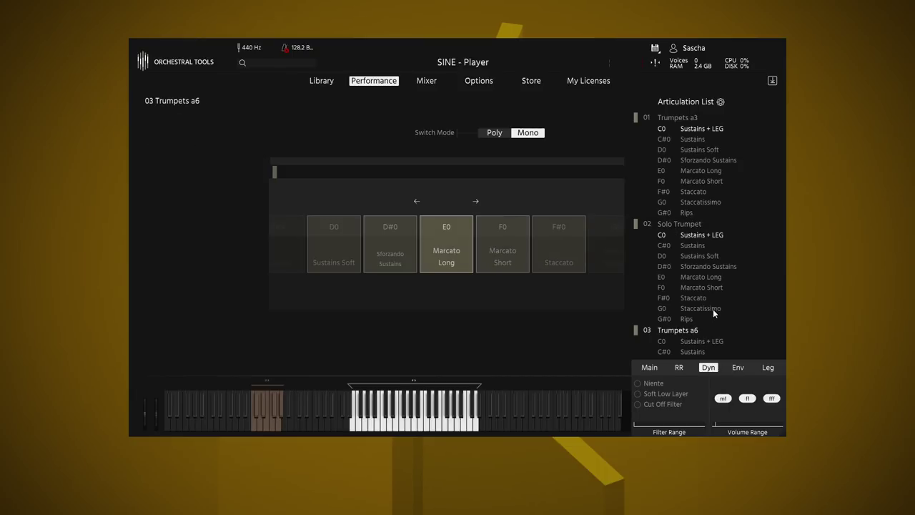
scroll(713, 309, down, 2)
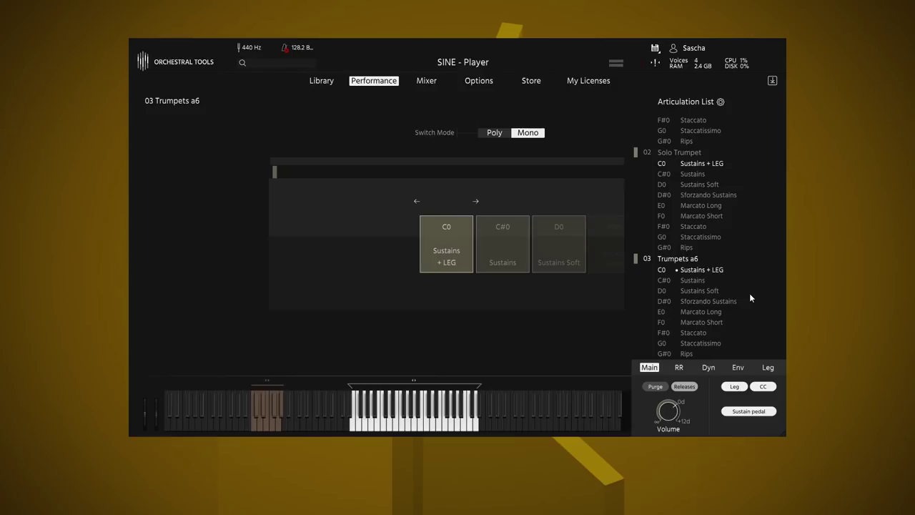
click(682, 153)
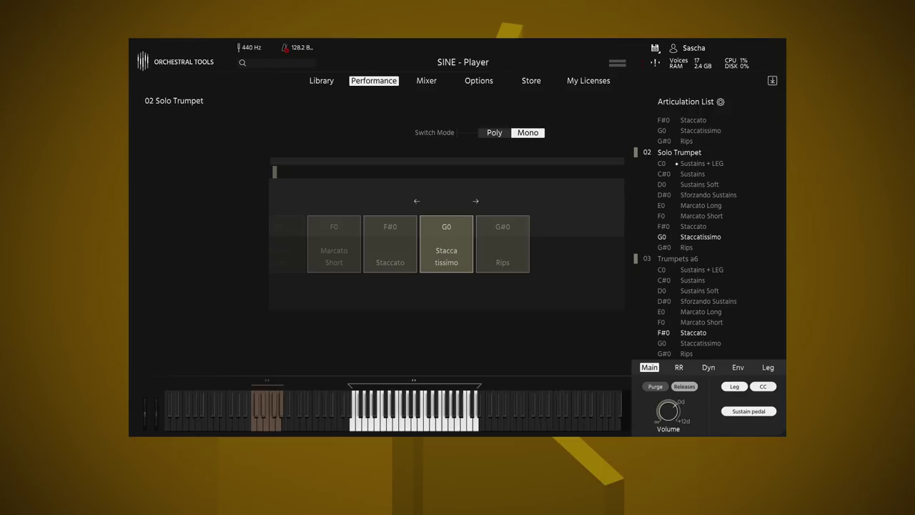
click(690, 256)
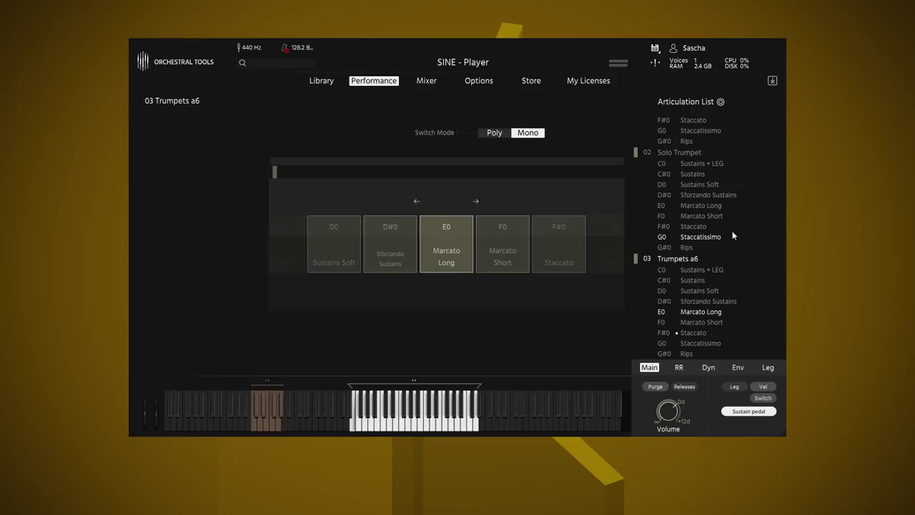
scroll(732, 206, up, 3)
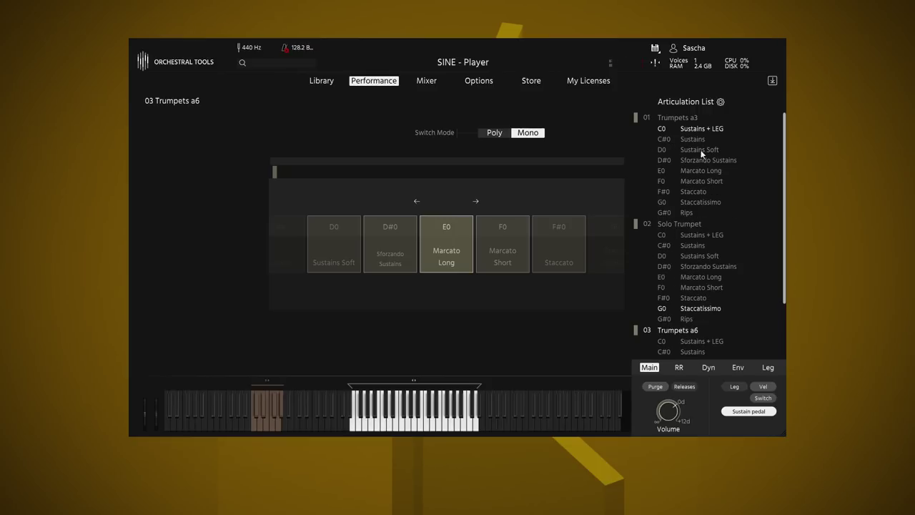
click(683, 118)
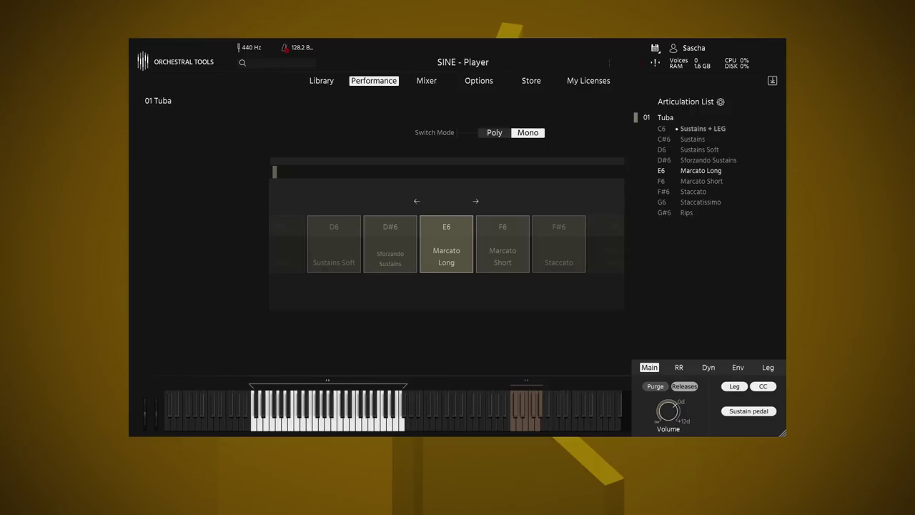
Select the Tuba's Sustains + LEG articulation and review its legato settings before returning to its main settings
click(702, 129)
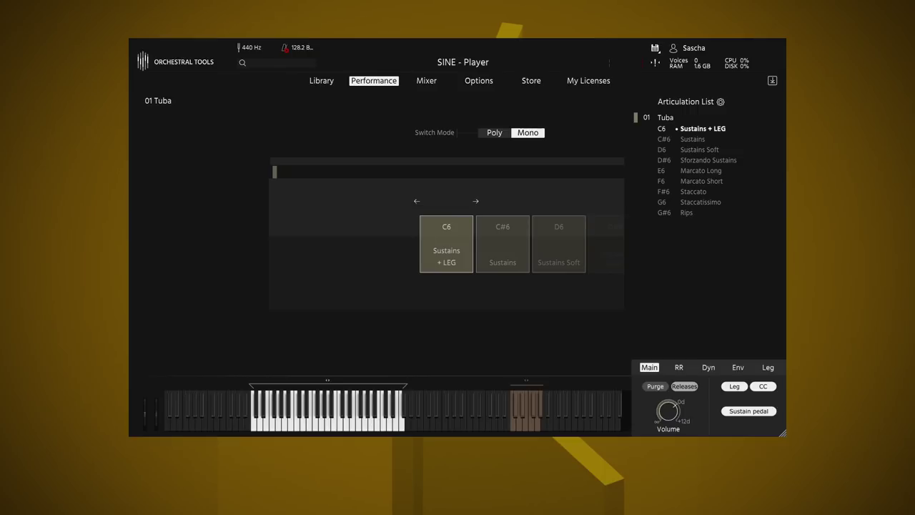
click(769, 368)
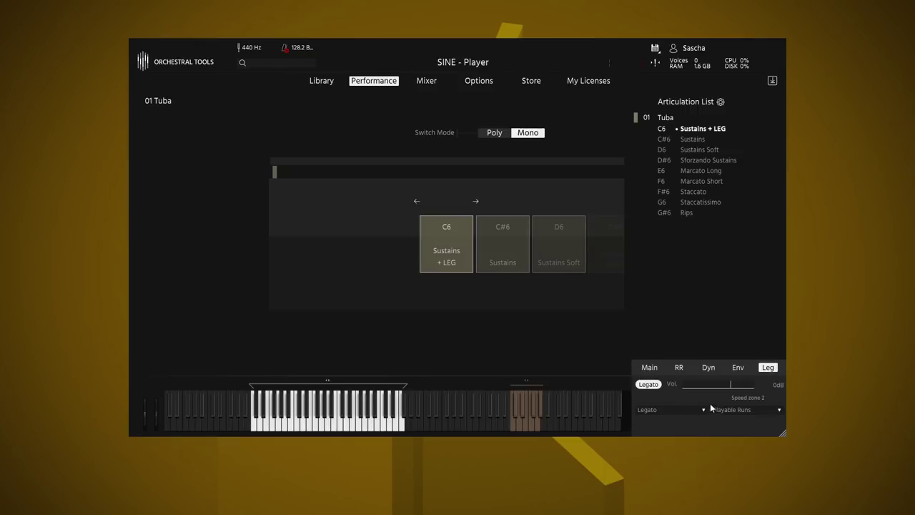
click(650, 367)
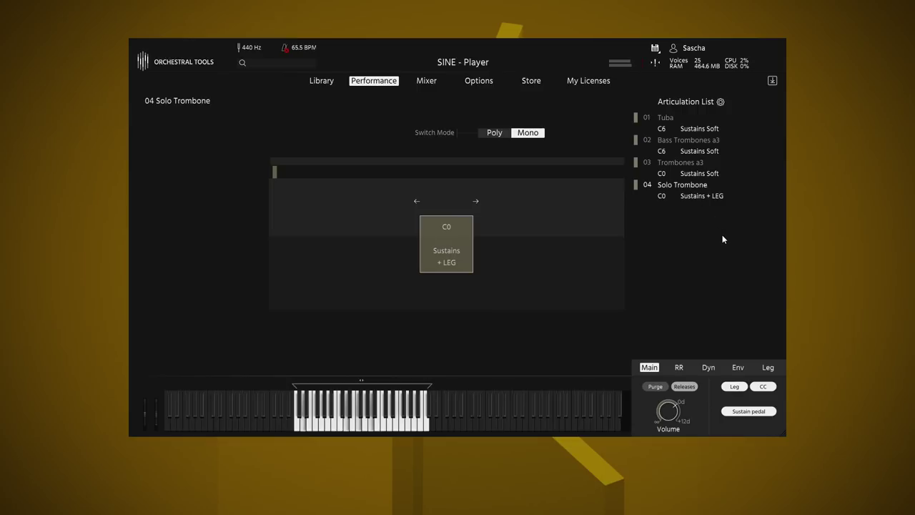
Switch from Solo Trombone through Trombones a3 and Bass Trombones a3 to Tuba to audition their Sustains Soft articulations
click(671, 162)
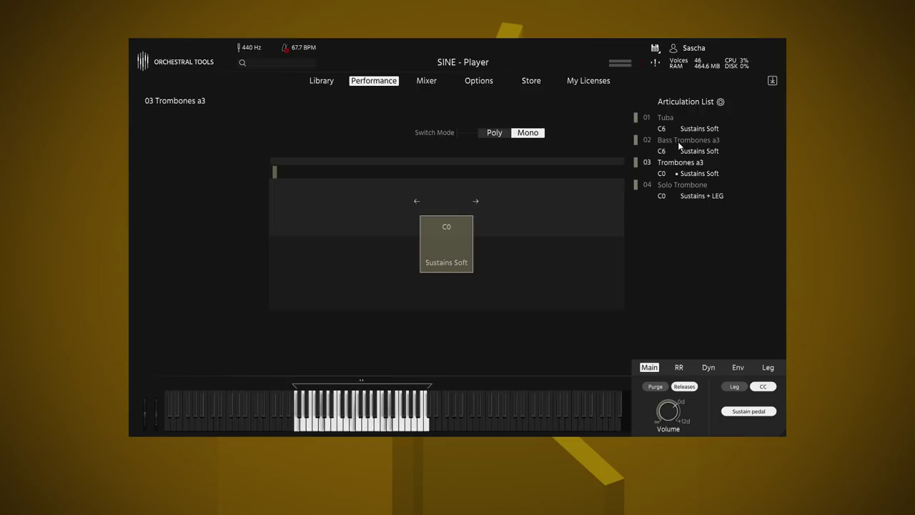
click(680, 143)
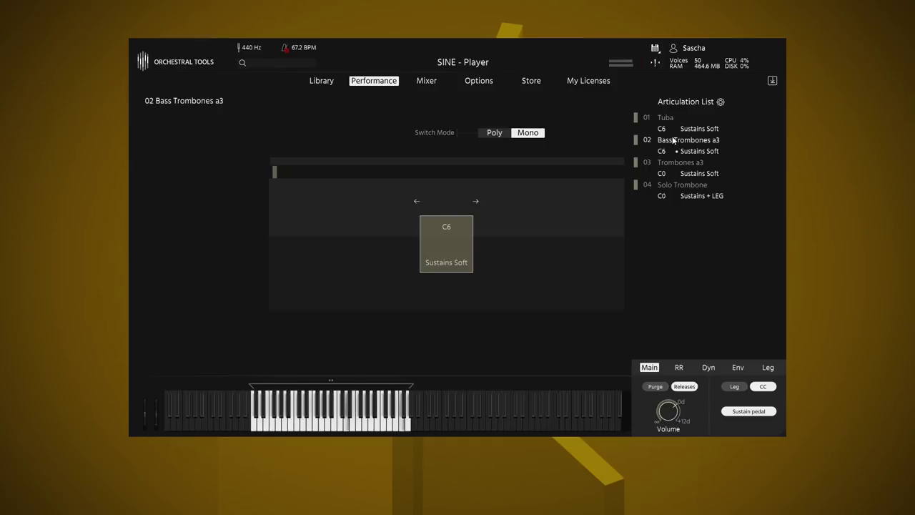
click(667, 117)
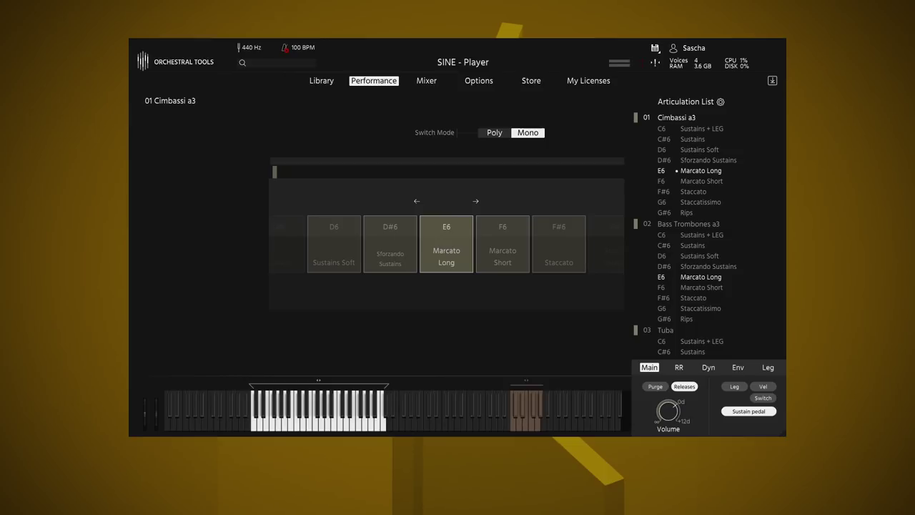
Audition Bass Trombones a3 and Tuba, and return to Cimbassi a3 to select its Sustains + LEG articulation
click(692, 224)
scroll(754, 239, down, 3)
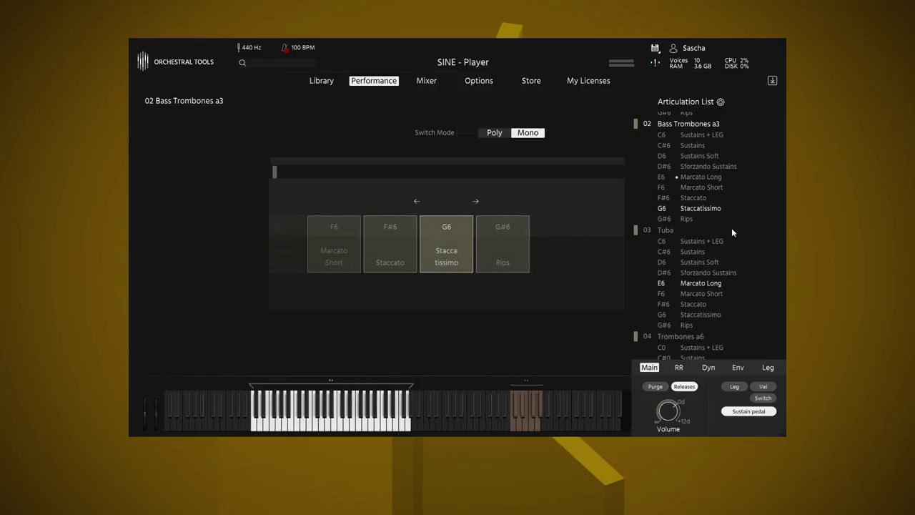
click(672, 231)
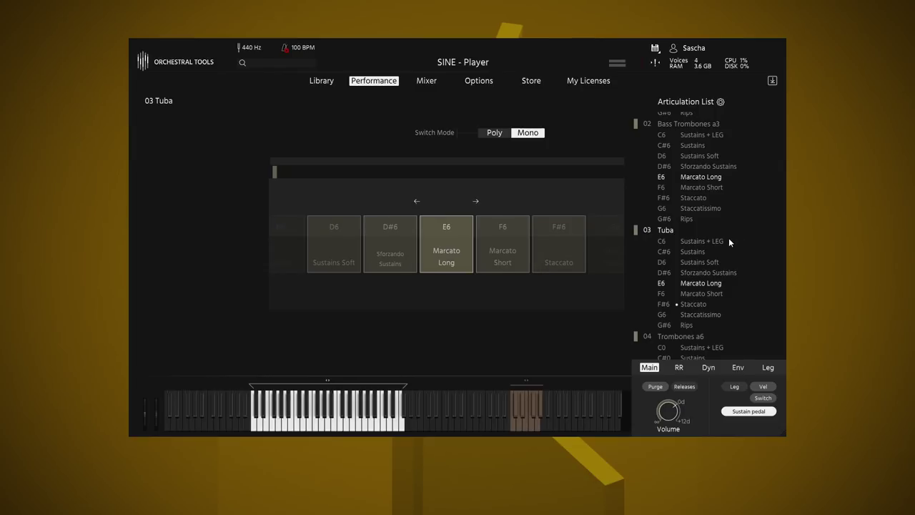
scroll(737, 218, down, 3)
scroll(734, 214, up, 7)
click(687, 117)
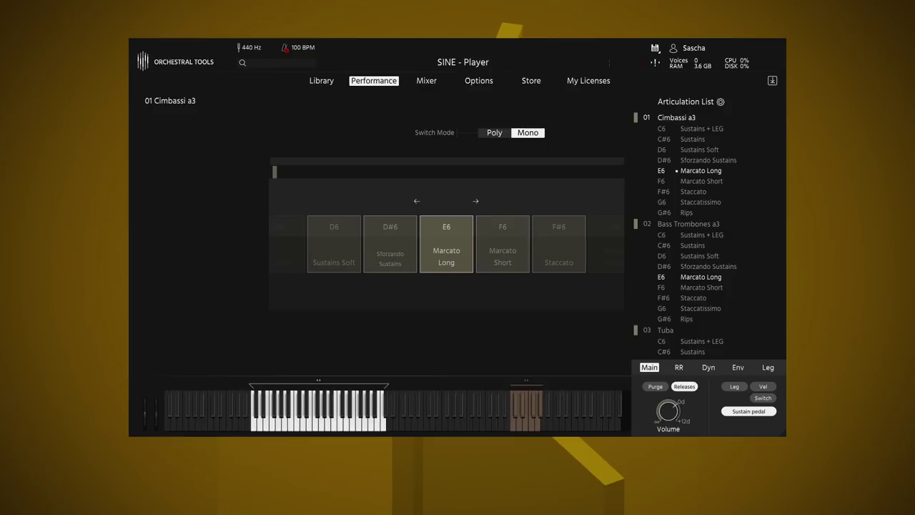
click(701, 129)
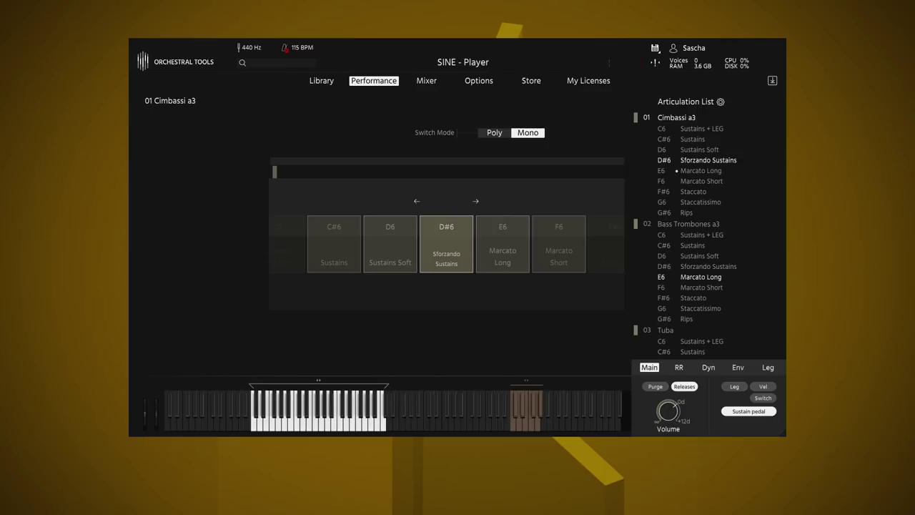
Audition Tuba and Cimbassi a3, and look through the articulations of all four low brass instruments
click(670, 332)
scroll(695, 336, down, 2)
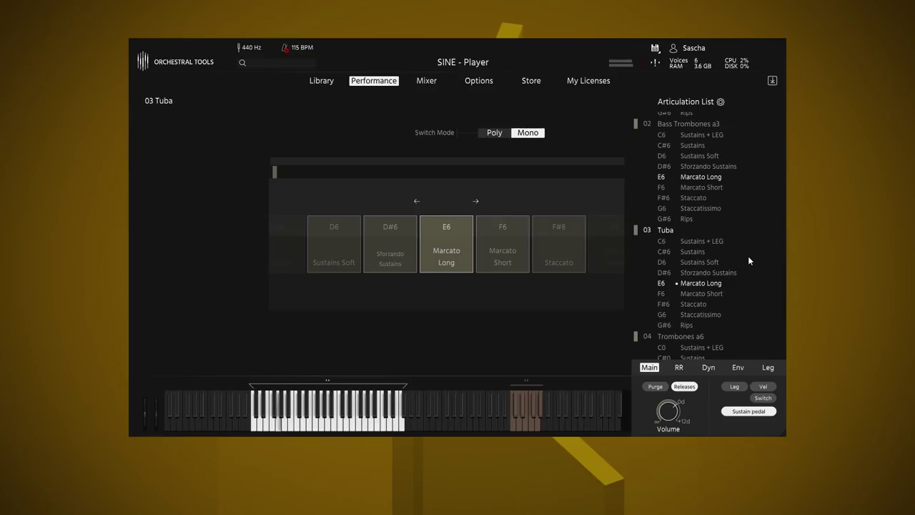
scroll(748, 256, up, 2)
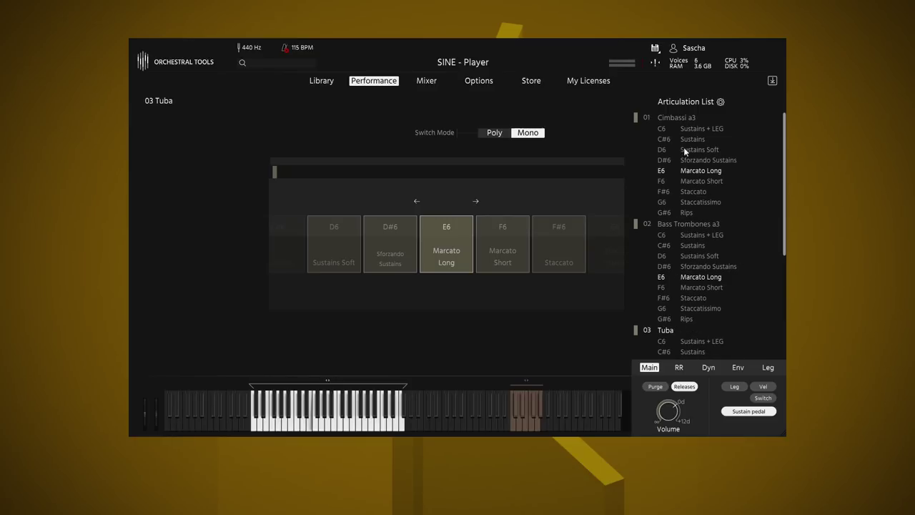
click(667, 118)
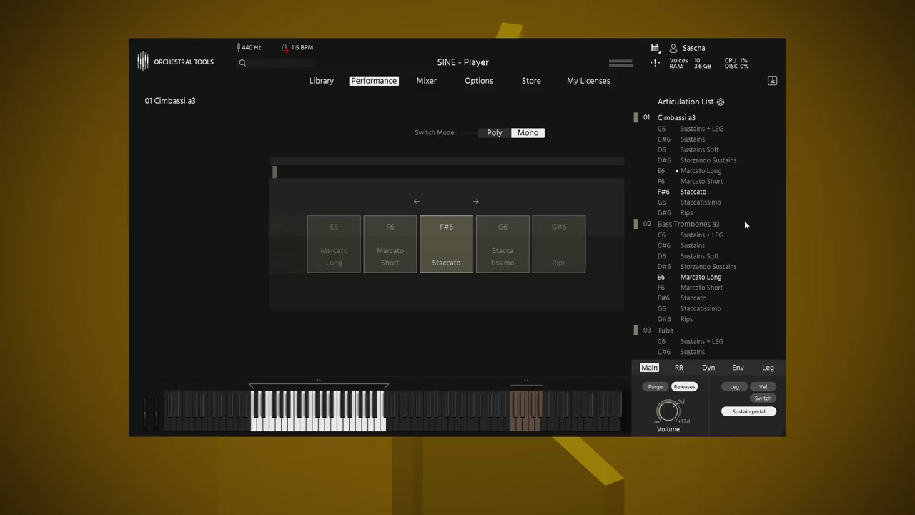
scroll(744, 222, down, 3)
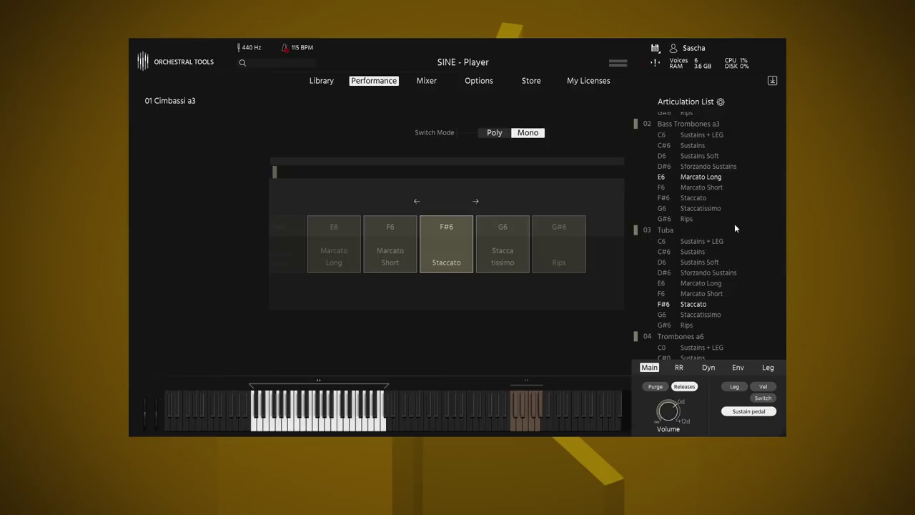
scroll(731, 223, down, 3)
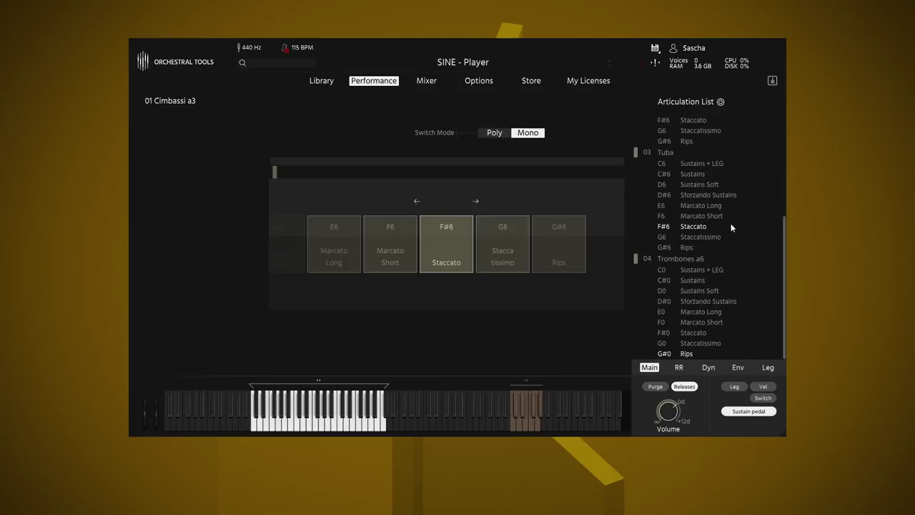
scroll(690, 238, up, 5)
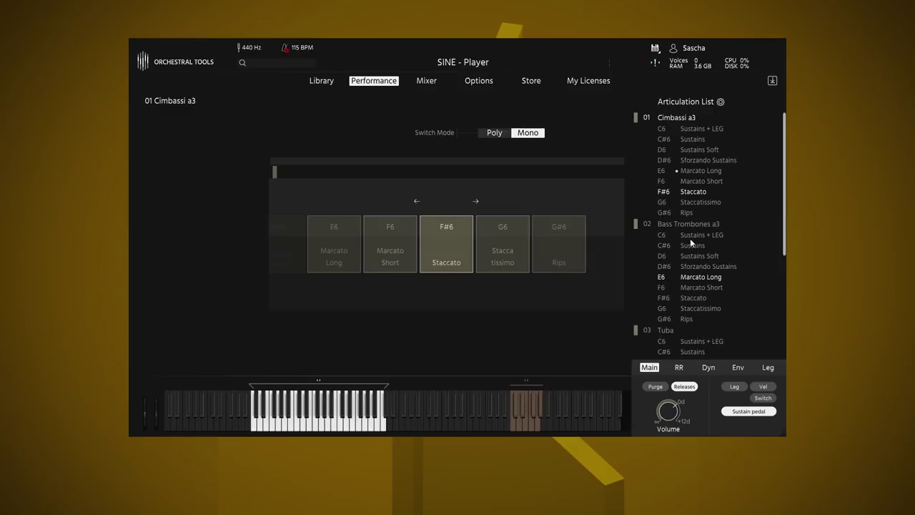